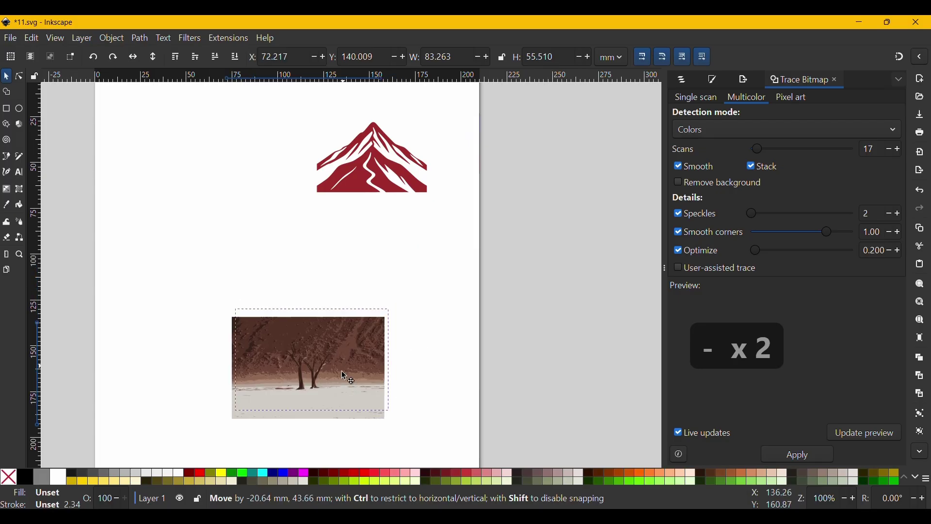
Move the red mountain graphic to the page's upper-left corner and scale it proportionally to about 199 mm wide.
left_click(342, 190)
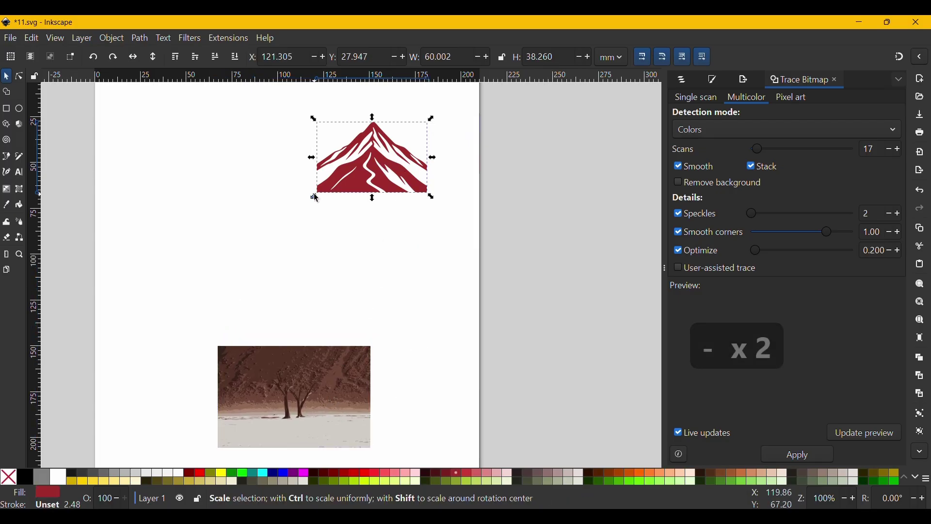
key("minus")
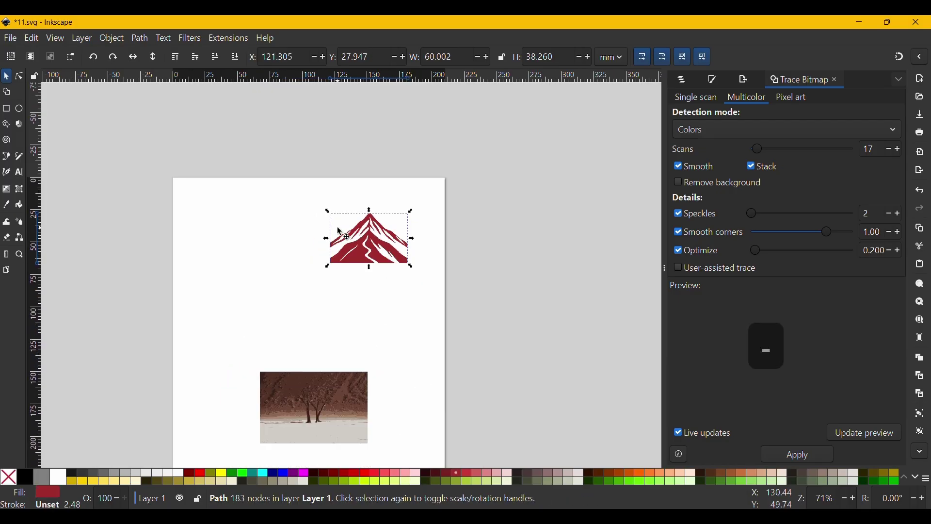
left_click_drag(359, 247, 204, 216)
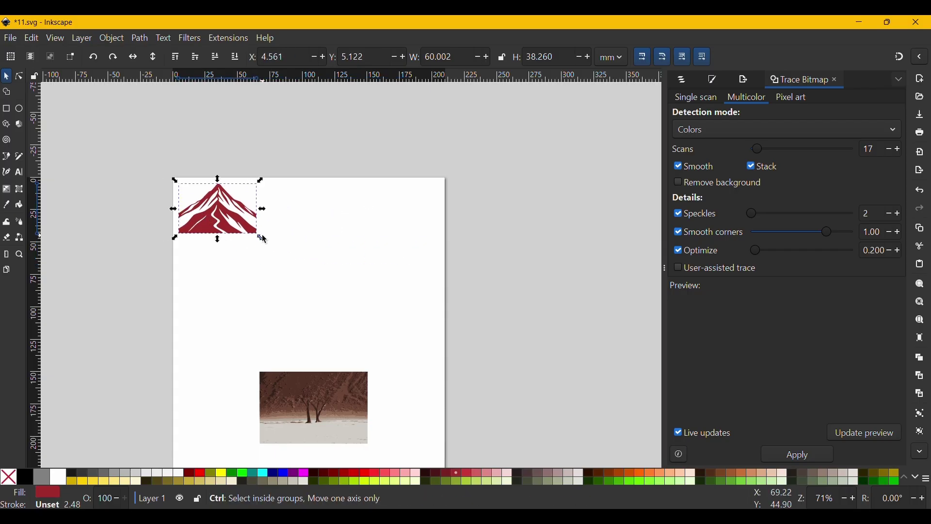
left_click_drag(262, 235, 442, 388)
Place the traced tree picture directly beneath the mountain and scale it proportionally to about 203 mm wide, leaving nothing selected.
left_click(325, 409)
scroll(406, 275, "down", 7)
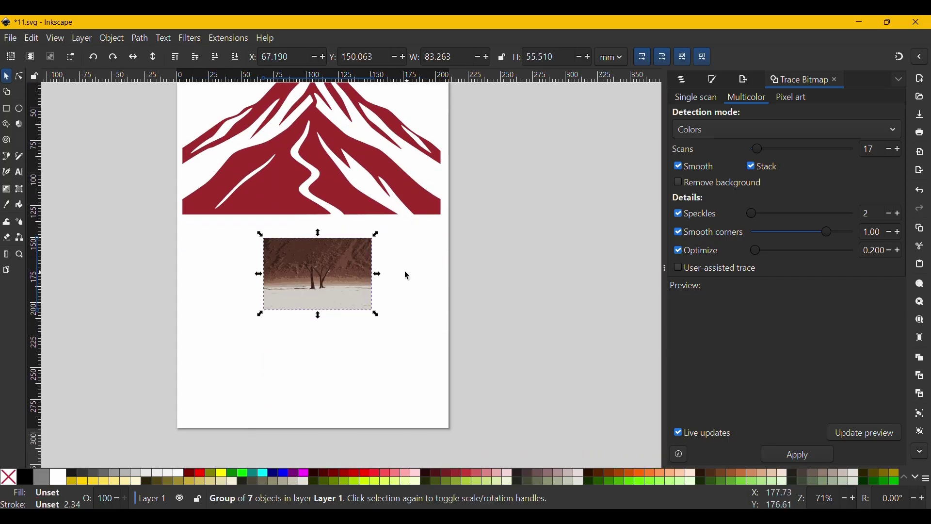
left_click_drag(337, 261, 254, 243)
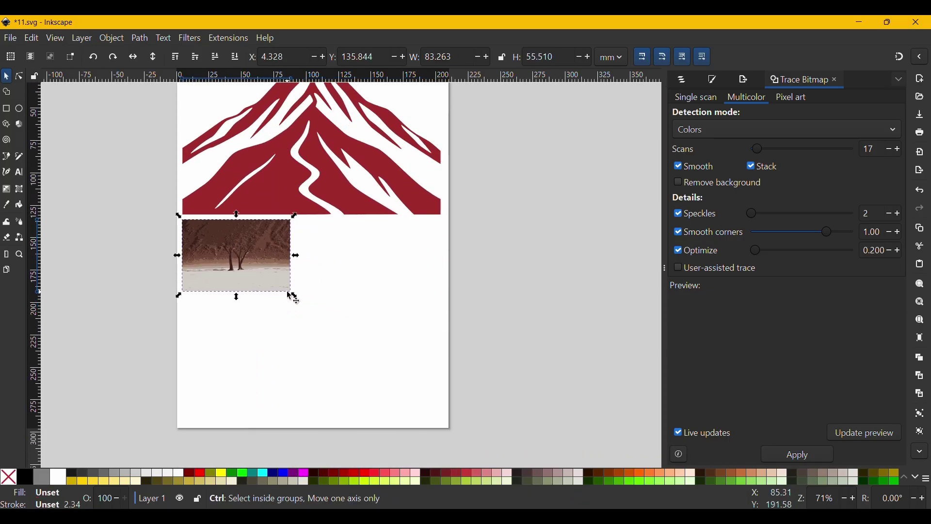
left_click_drag(292, 293, 450, 403)
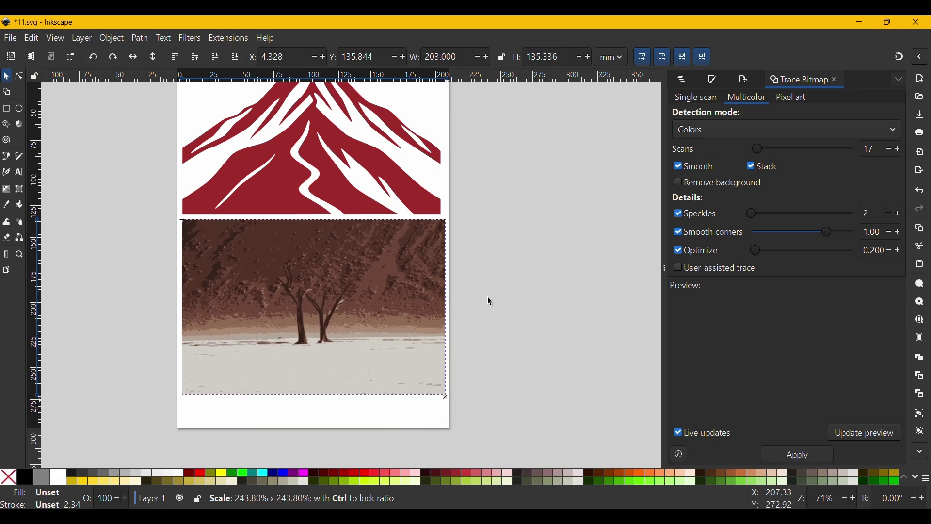
left_click(504, 270)
mouse_move(509, 176)
left_mouse_down()
mouse_move(503, 228)
mouse_move(524, 229)
left_mouse_up()
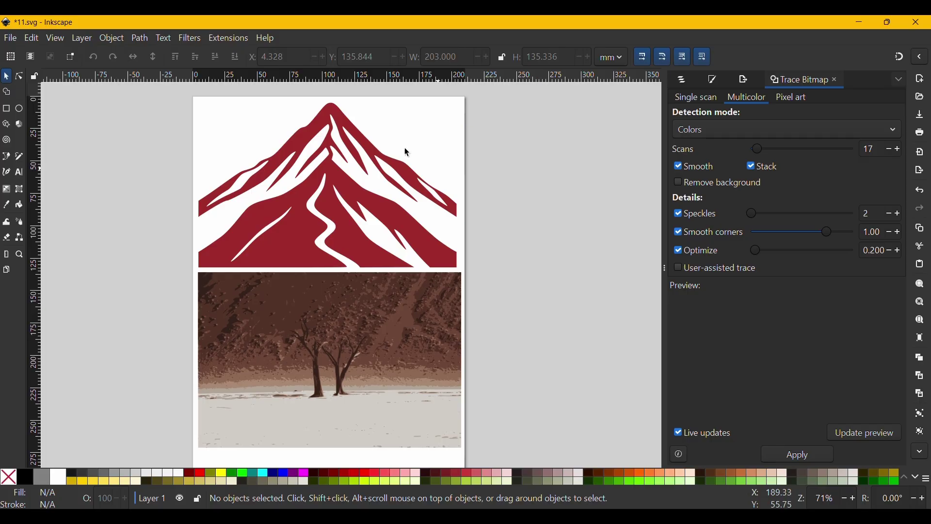
left_click(7, 42)
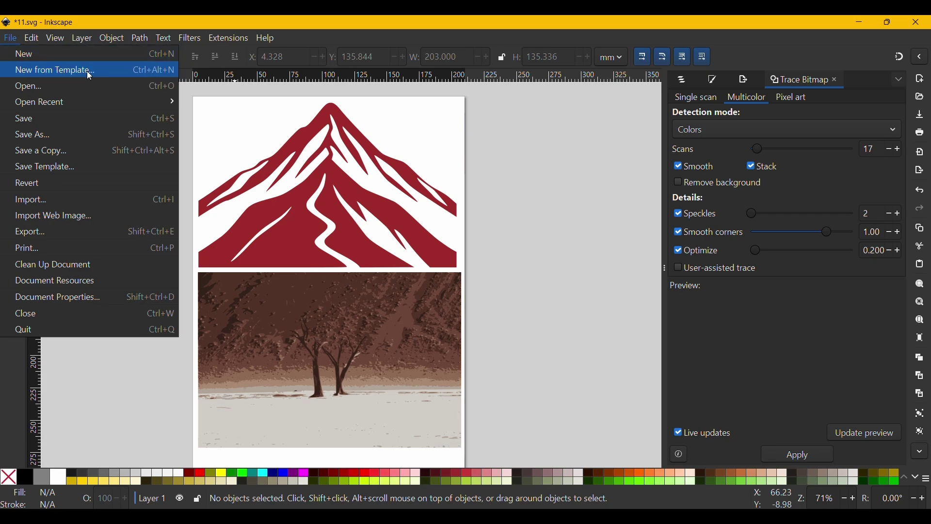
left_click(492, 182)
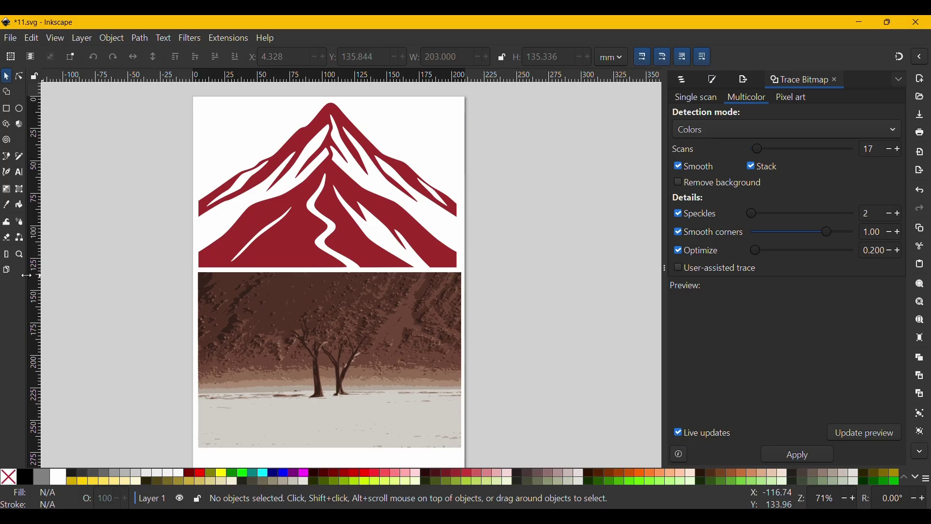
Widen the toolbox and add a second A4 page beside the first with the Pages tool.
left_click_drag(32, 275, 38, 275)
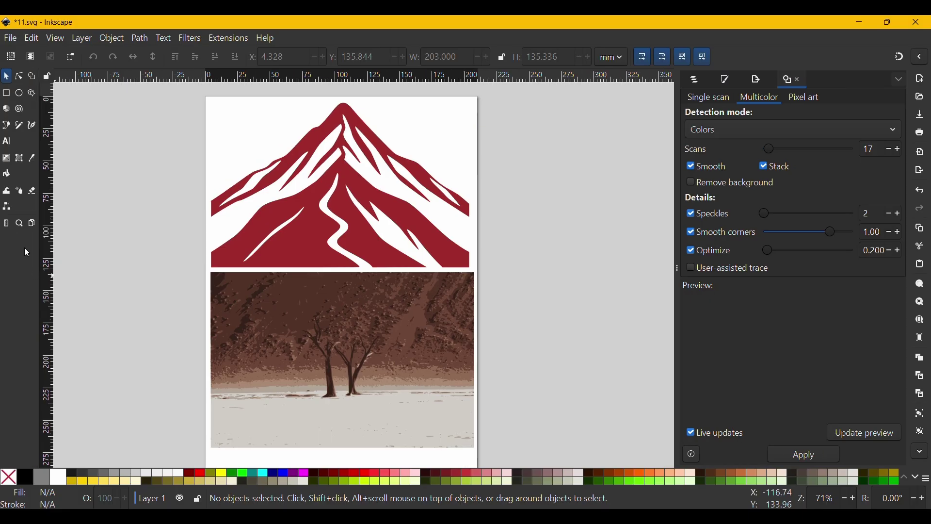
left_click(32, 223)
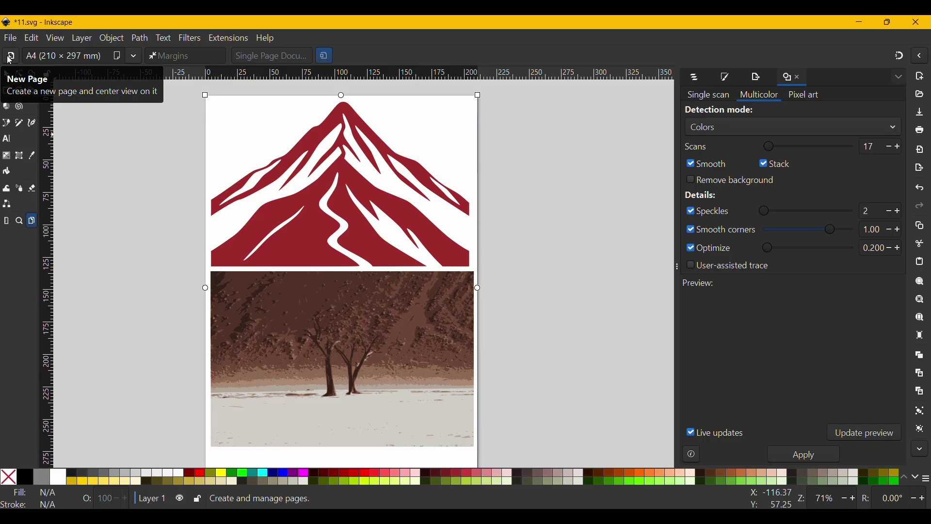
left_click(16, 64)
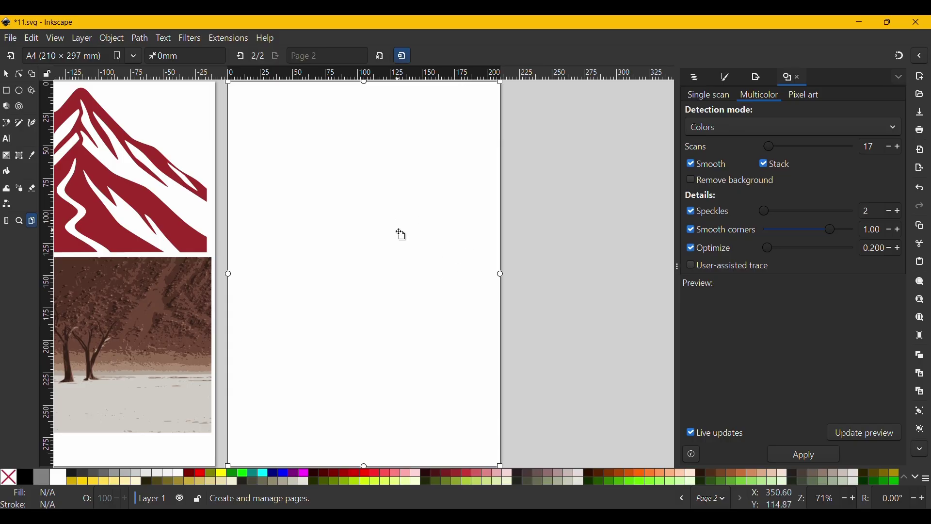
key("minus")
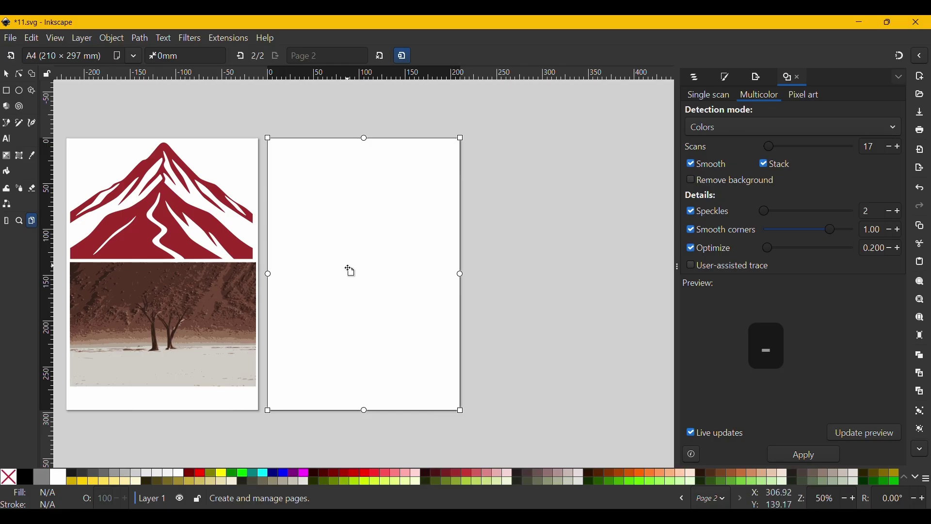
left_click_drag(349, 270, 386, 279)
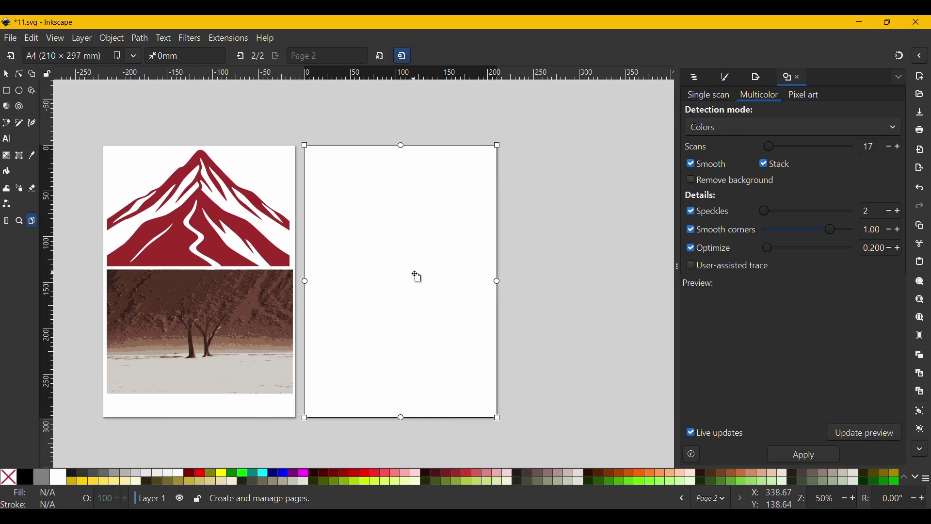
Move the mountain graphic from the first page onto the middle of the new second page and deselect it.
key("s")
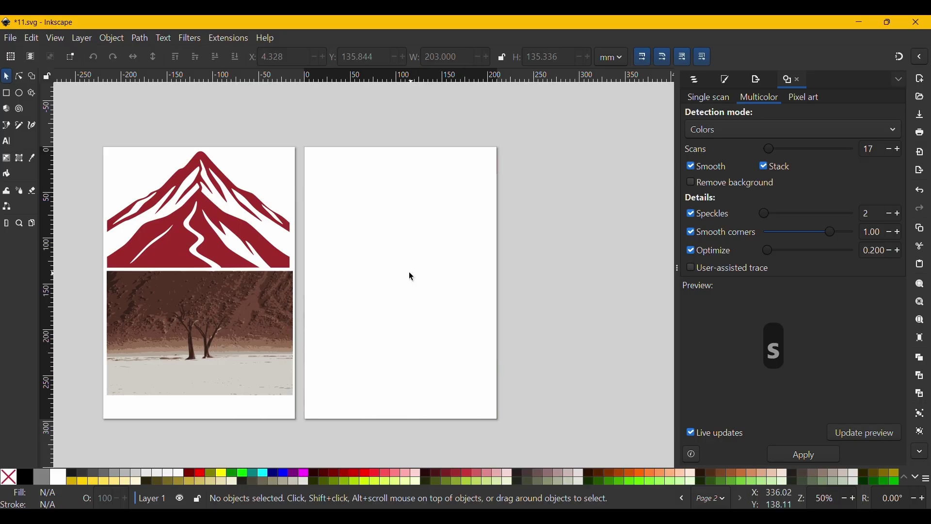
left_click_drag(208, 233, 404, 290)
left_click(204, 233)
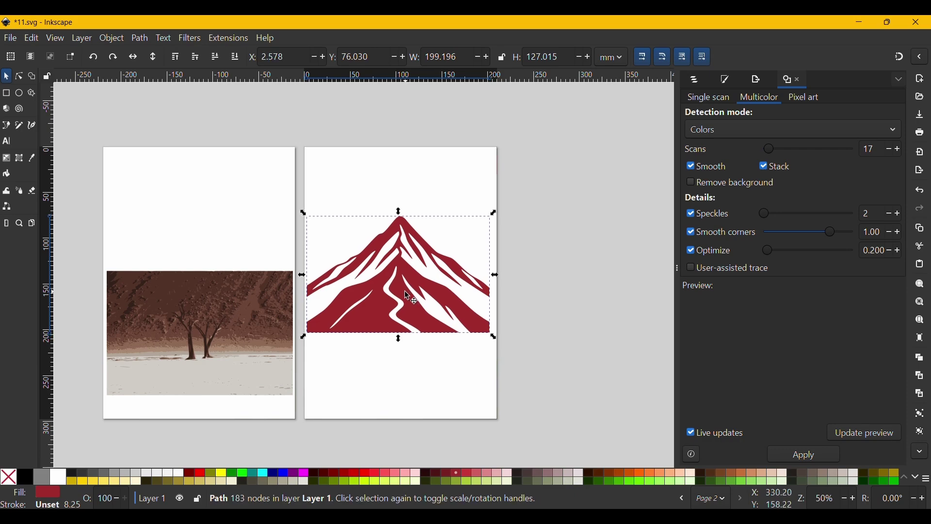
key("Escape")
Move the mountain page with the Pages tool, first below the tree page and finally to its left, slightly higher than that page.
left_click(29, 223)
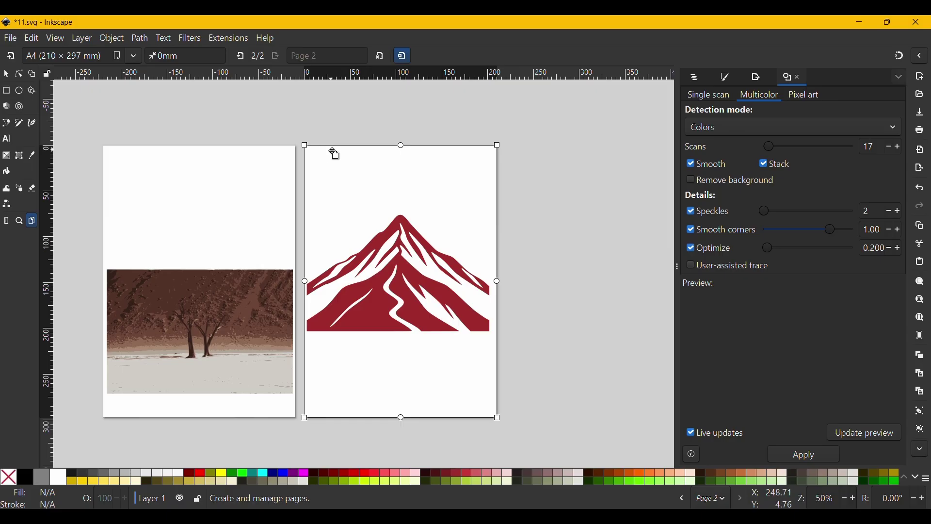
left_click_drag(333, 152, 134, 437)
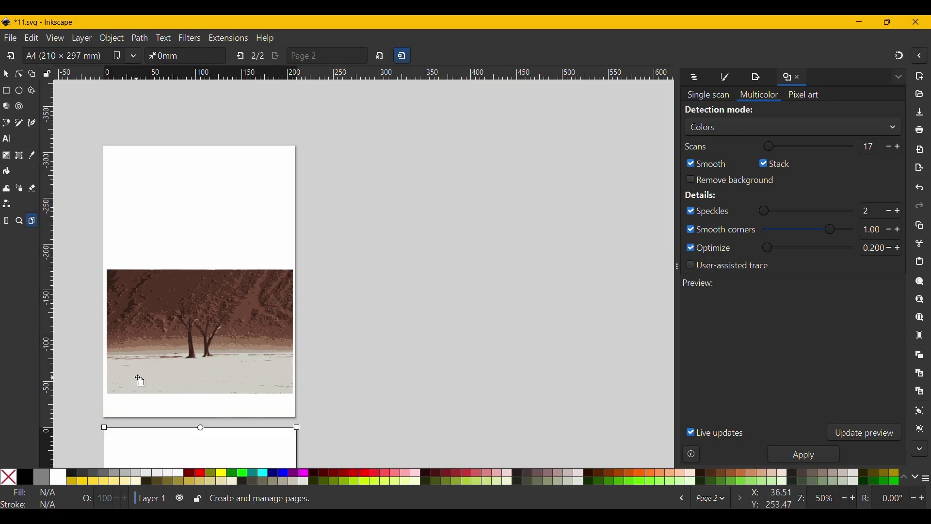
scroll(139, 378, "down", 7)
scroll(139, 378, "left", 5)
left_click_drag(325, 330, 161, 129)
scroll(227, 275, "up", 6)
scroll(227, 275, "left", 3)
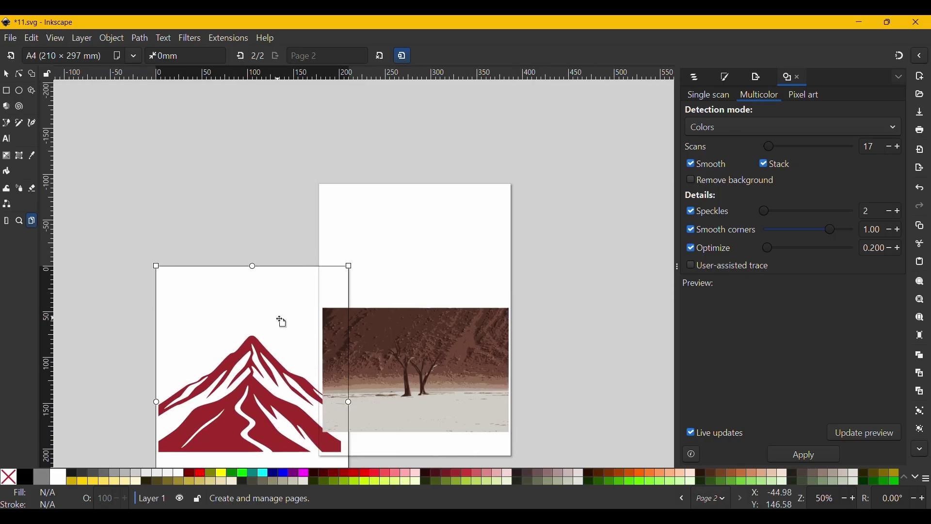
left_click_drag(231, 262, 229, 171)
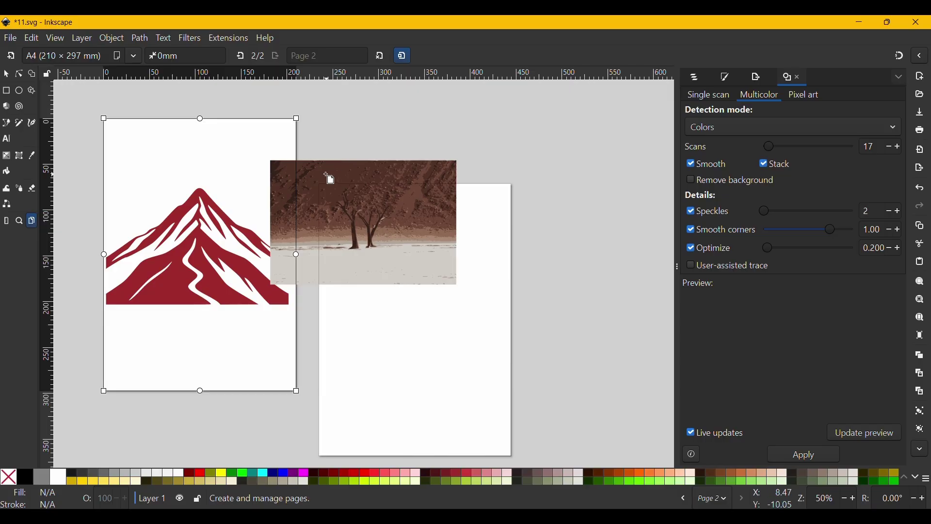
Draw a small third page about 57 × 49 mm between the two existing pages, overlapping the mountain page.
left_click_drag(312, 183, 260, 229)
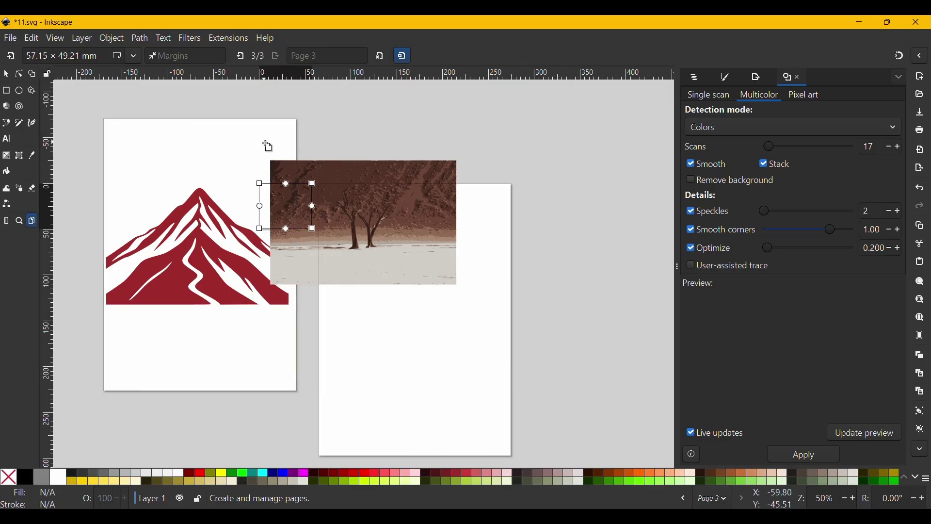
Try a deep top margin on the mountain page, shrink the page to about 155 × 205 mm, and return the margin to 0 mm.
left_click(290, 127)
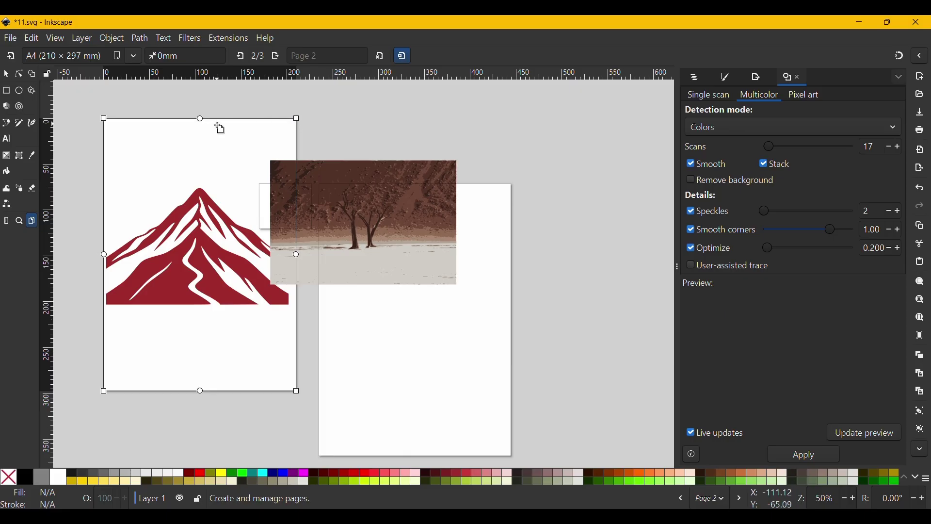
left_click_drag(200, 120, 199, 228)
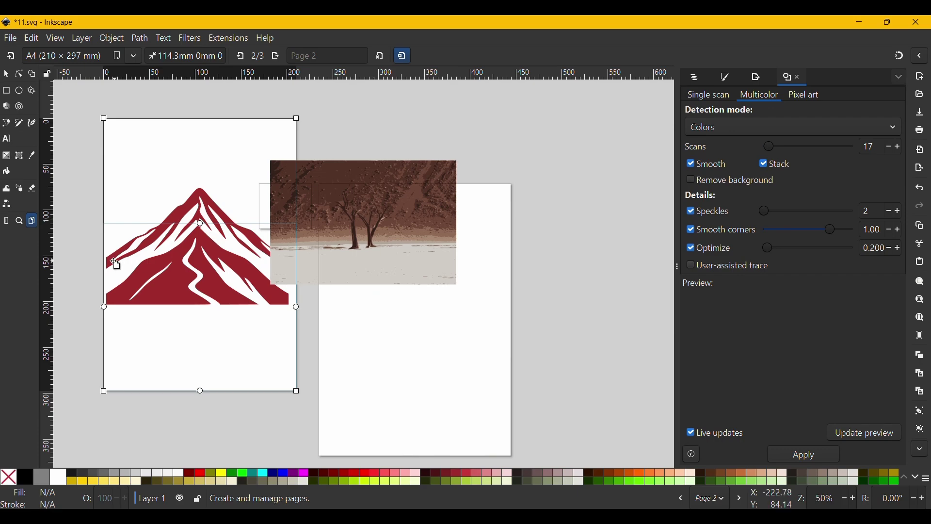
left_click_drag(104, 118, 155, 203)
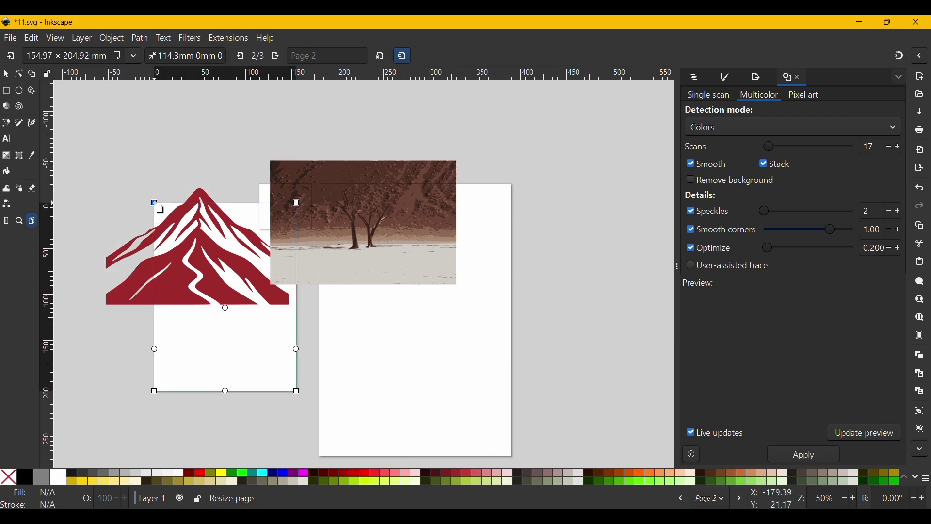
left_click_drag(227, 309, 228, 203)
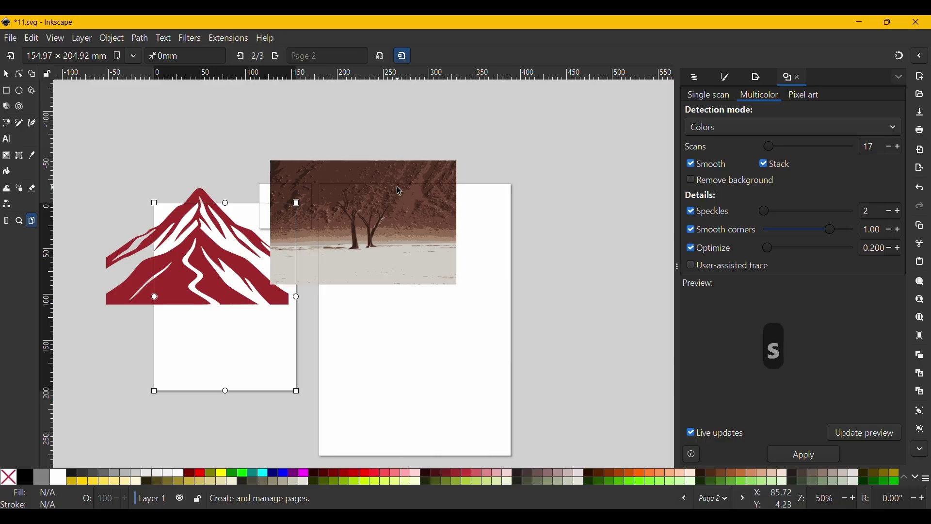
Move the tree picture fully onto the large A4 page, around its middle, and deselect it.
key("s")
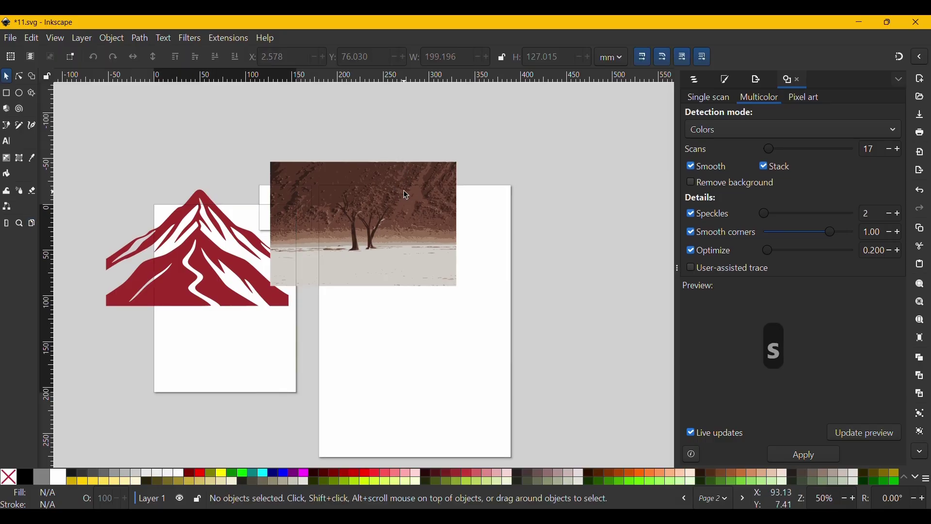
mouse_move(319, 182)
left_mouse_down()
mouse_move(362, 229)
mouse_move(396, 293)
mouse_move(369, 297)
left_mouse_up()
left_click(299, 190)
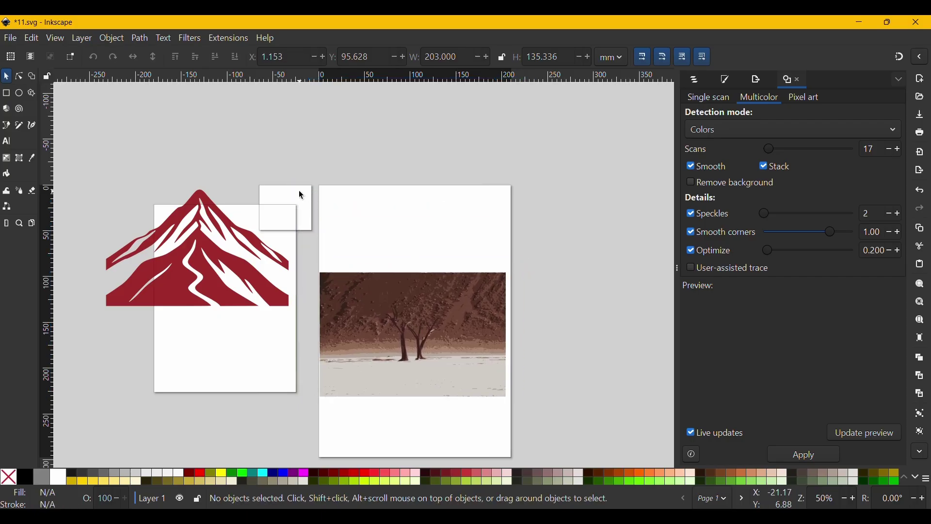
Scale the mountain graphic down to about 136 × 101 mm so it fits inside its smaller page.
left_click(217, 229)
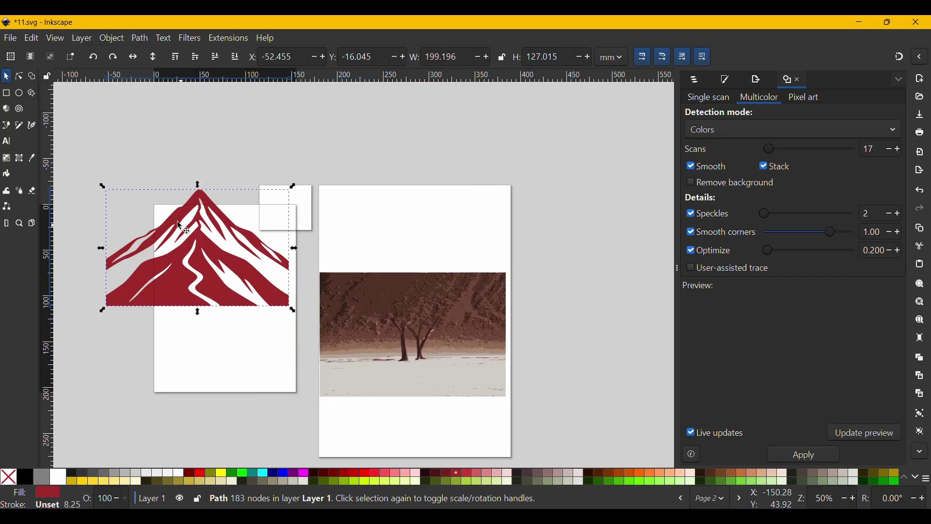
left_click_drag(100, 187, 156, 209)
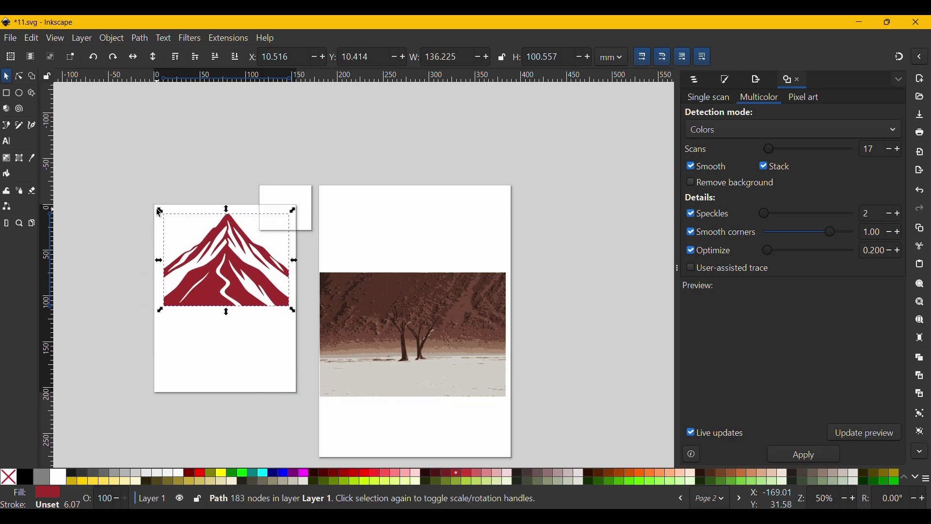
Open the single-file page export settings, preview Page 1 and Page 3 as export targets, and choose Page 2.
left_click(754, 80)
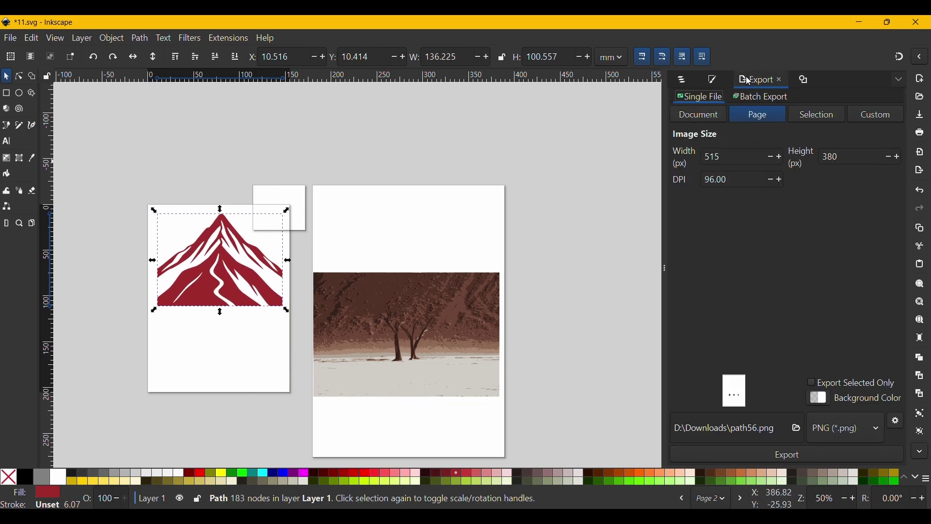
left_click(757, 116)
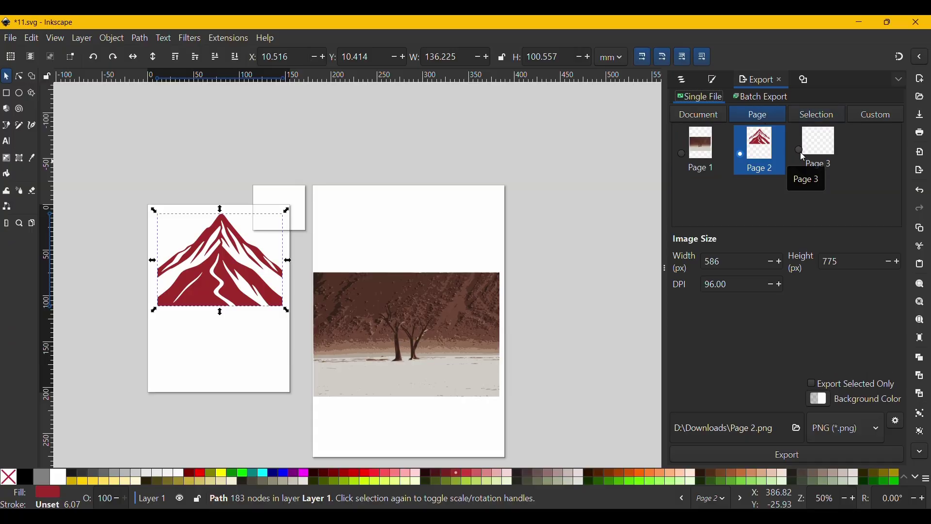
left_click(684, 155)
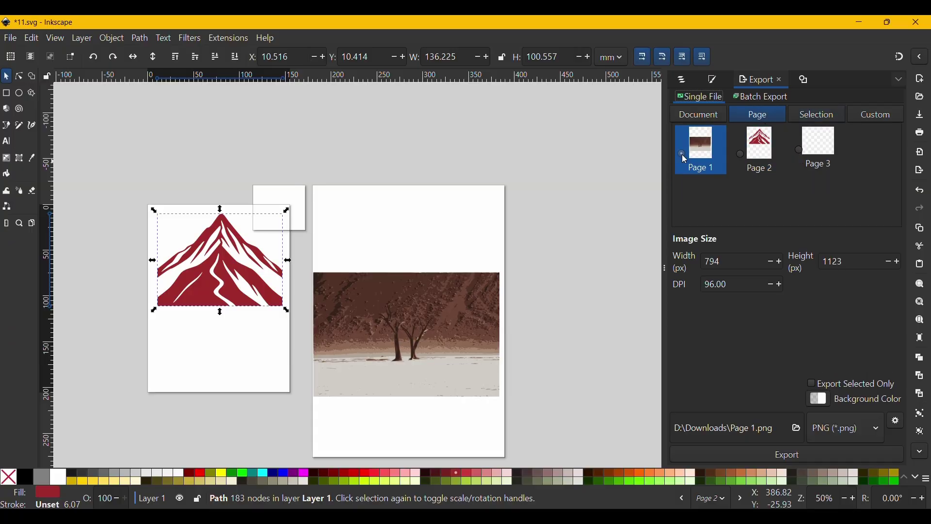
left_click(795, 152)
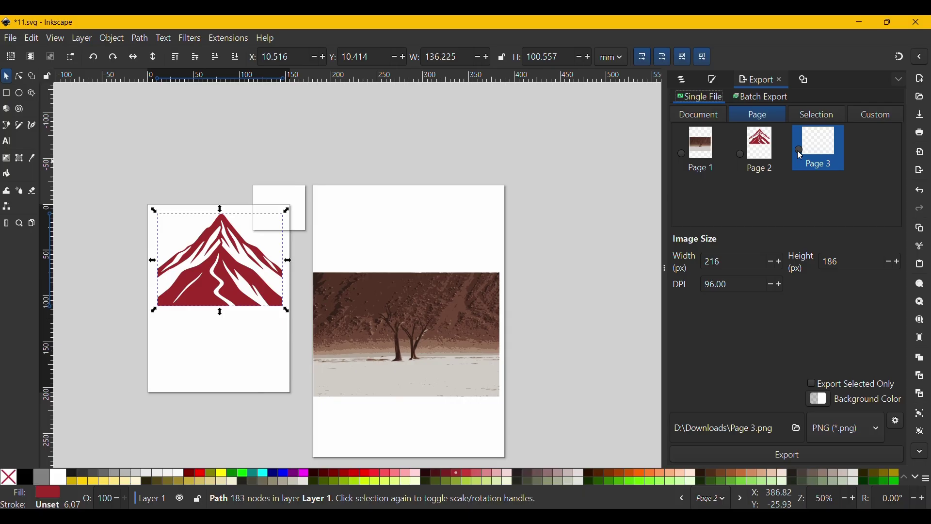
left_click(741, 154)
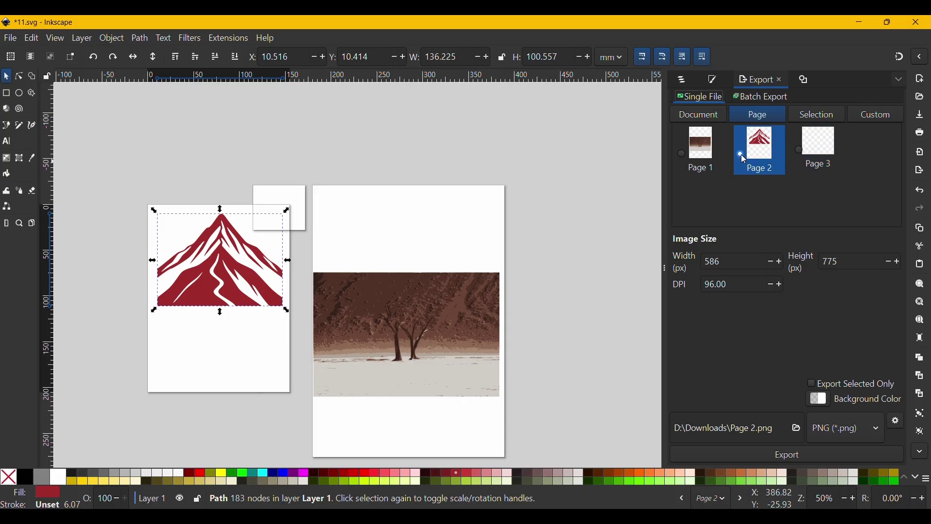